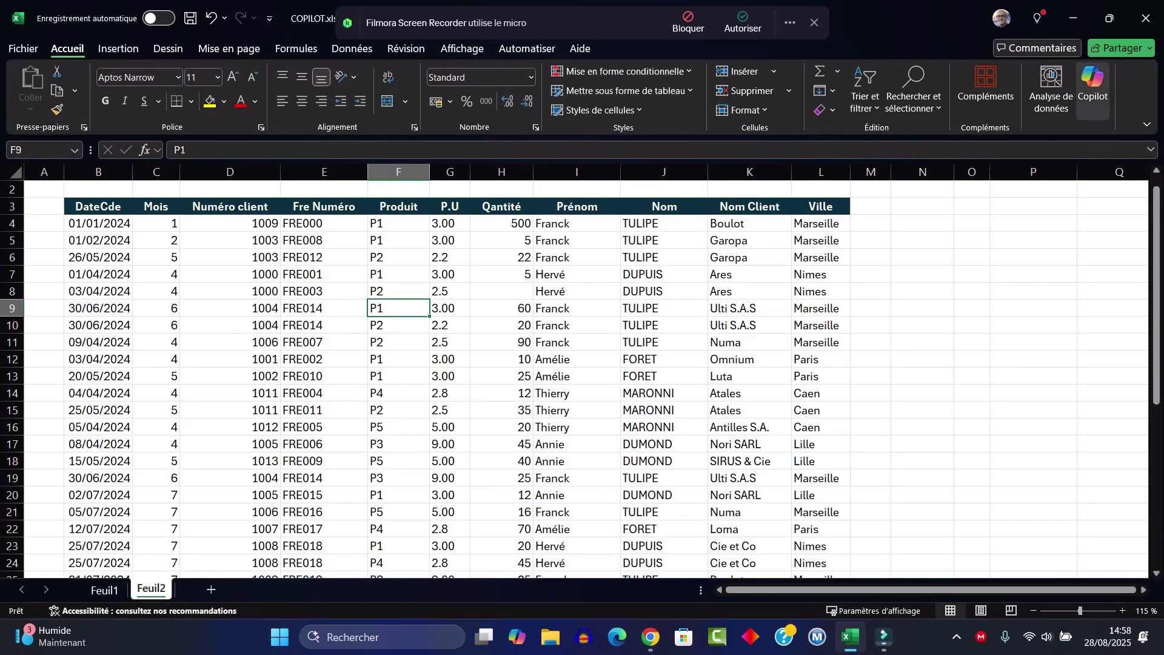
- Open Copilot and turn on AutoSave, saving the workbook to OneDrive as COPILOT (9).xlsx
click(1093, 91)
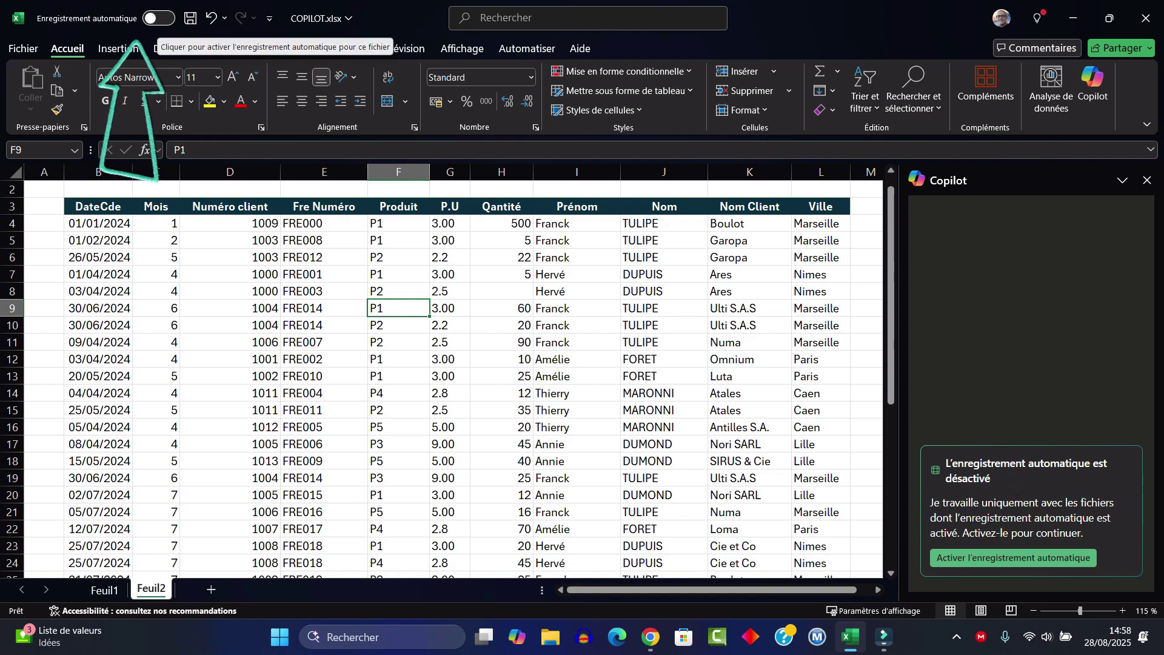
click(158, 18)
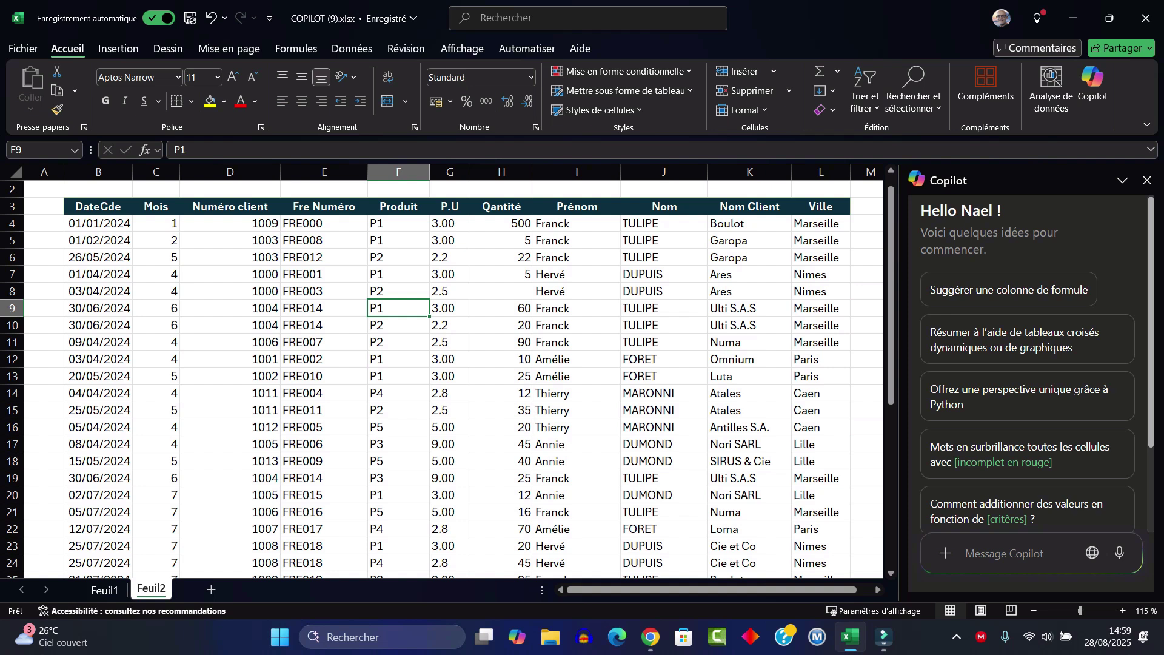
- Undock the Copilot pane and close it
drag(970, 180, 72, 209)
key(alt+Tab)
click(1146, 180)
- Select the empty Quantité cell H8, then cell E8 holding FRE003
click(501, 291)
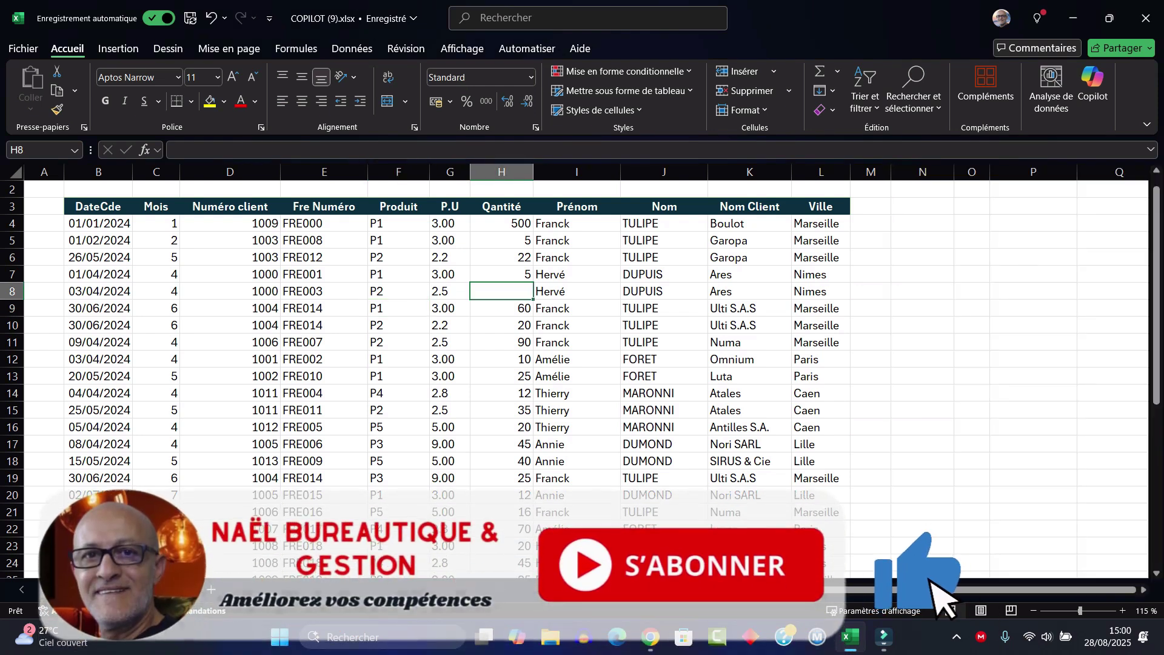
scroll(454, 364, down, 4)
scroll(576, 376, down, 3)
scroll(576, 376, up, 7)
click(324, 308)
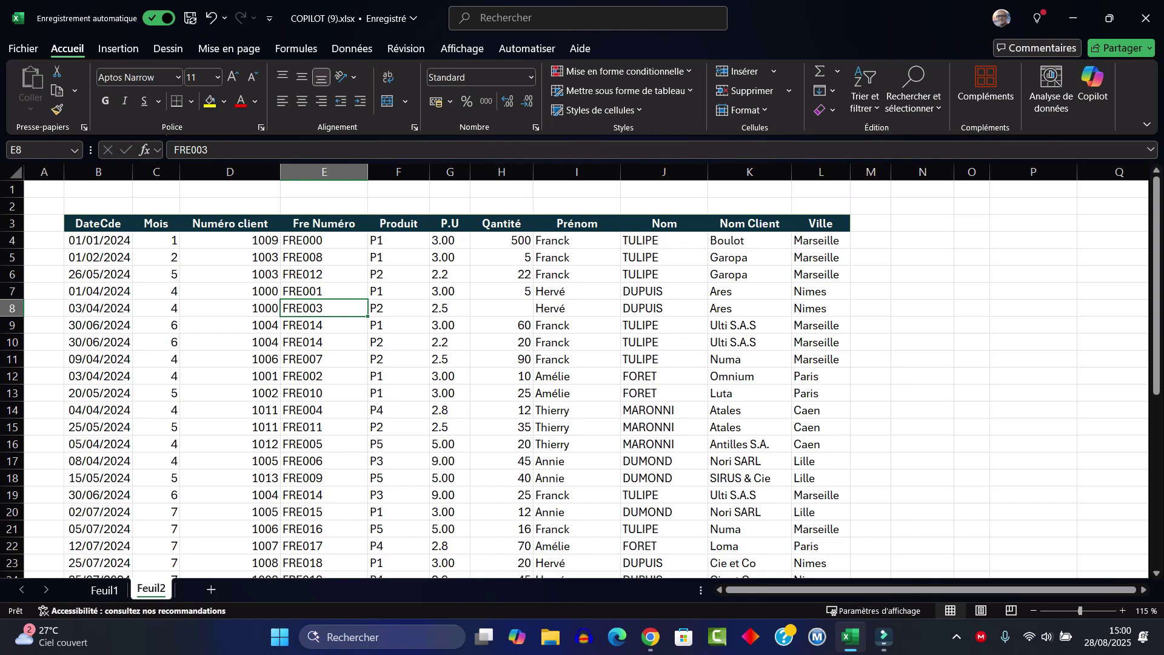
- Convert $B$3:$L$40 into a table with headers and remove its header filter arrows
key(ctrl+t)
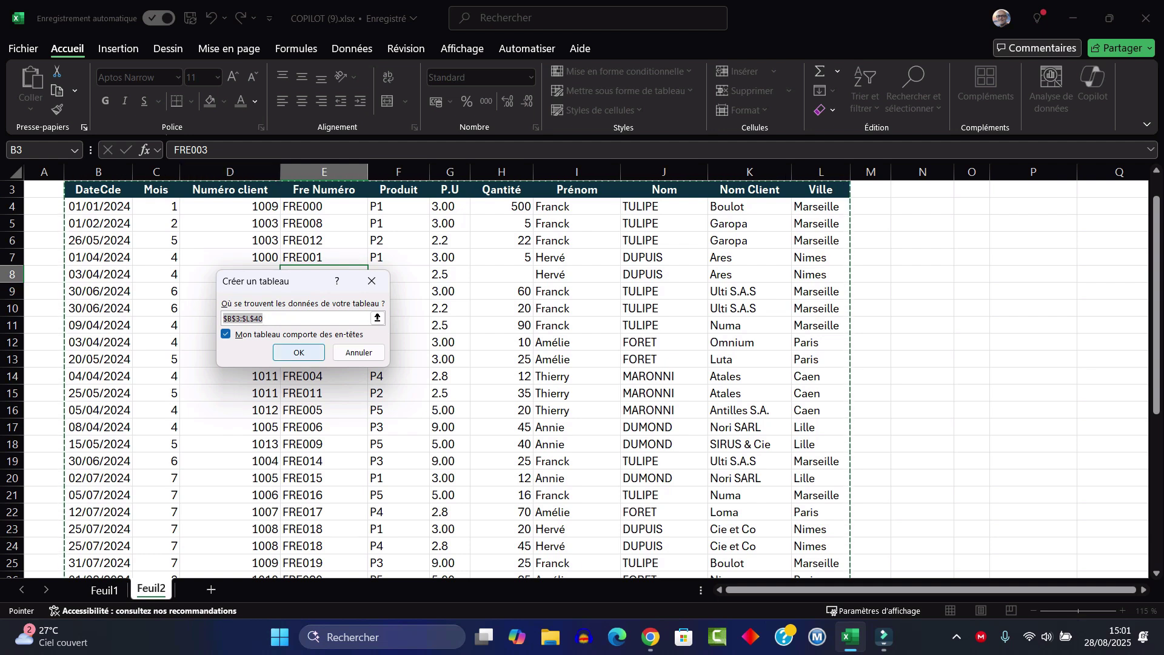
key(Return)
click(324, 308)
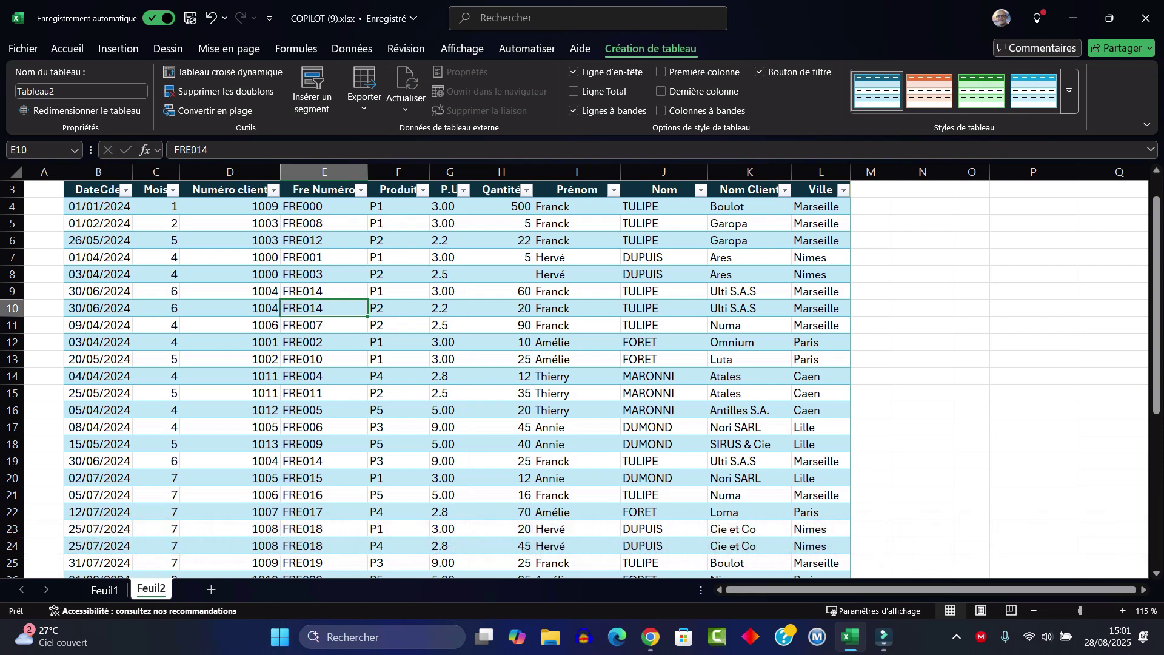
click(352, 48)
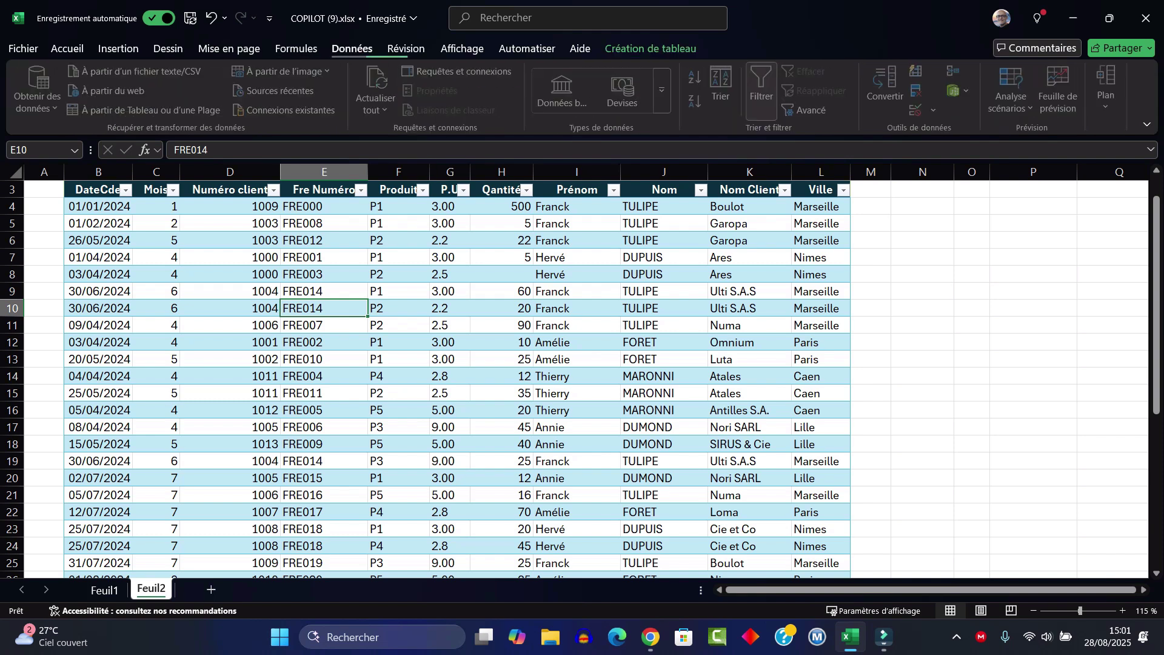
click(764, 91)
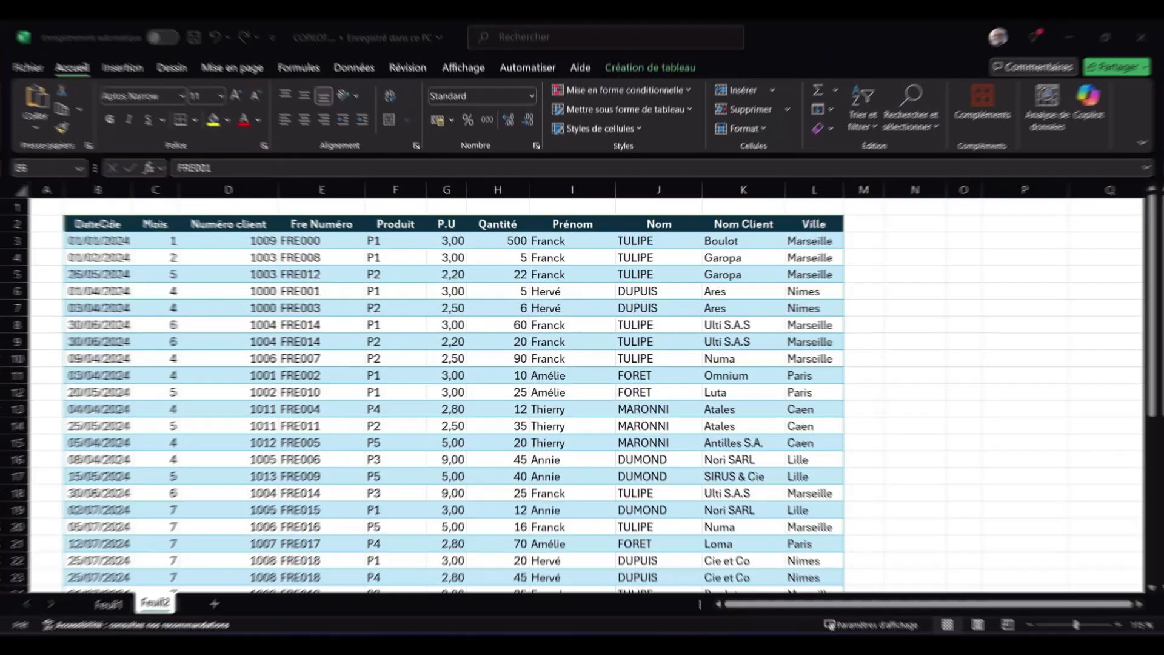
- Select the Prénom and Nom columns, turn on AutoSave for COPILOT1 (4).xlsx, and open Copilot
drag(572, 188, 659, 189)
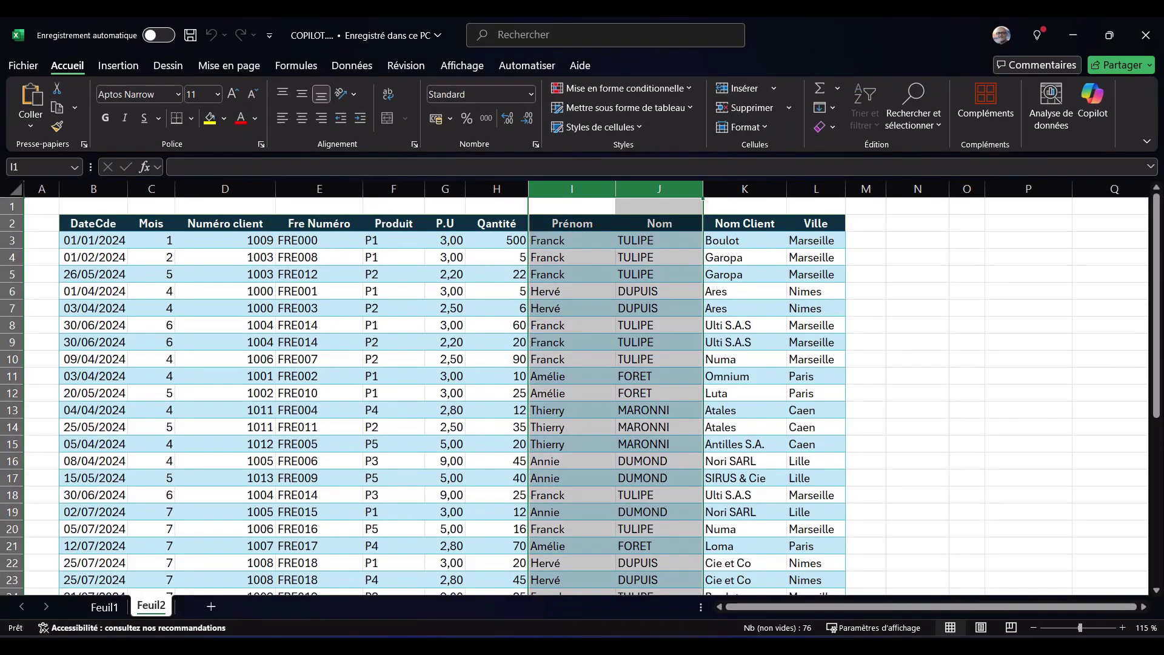
click(572, 257)
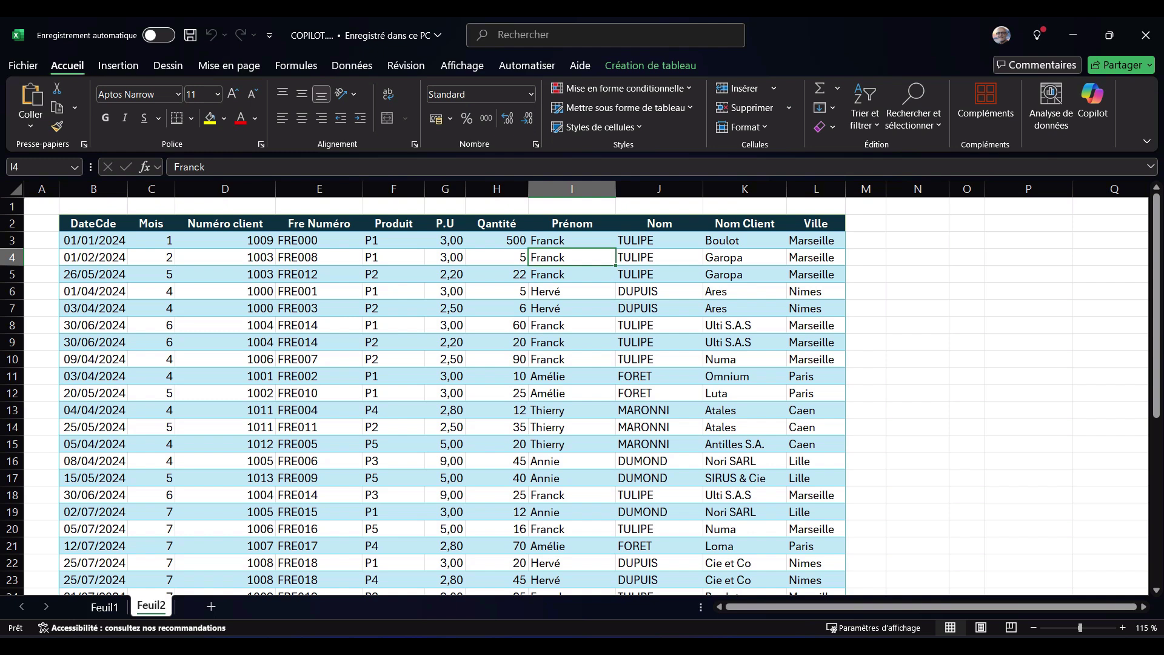
click(319, 308)
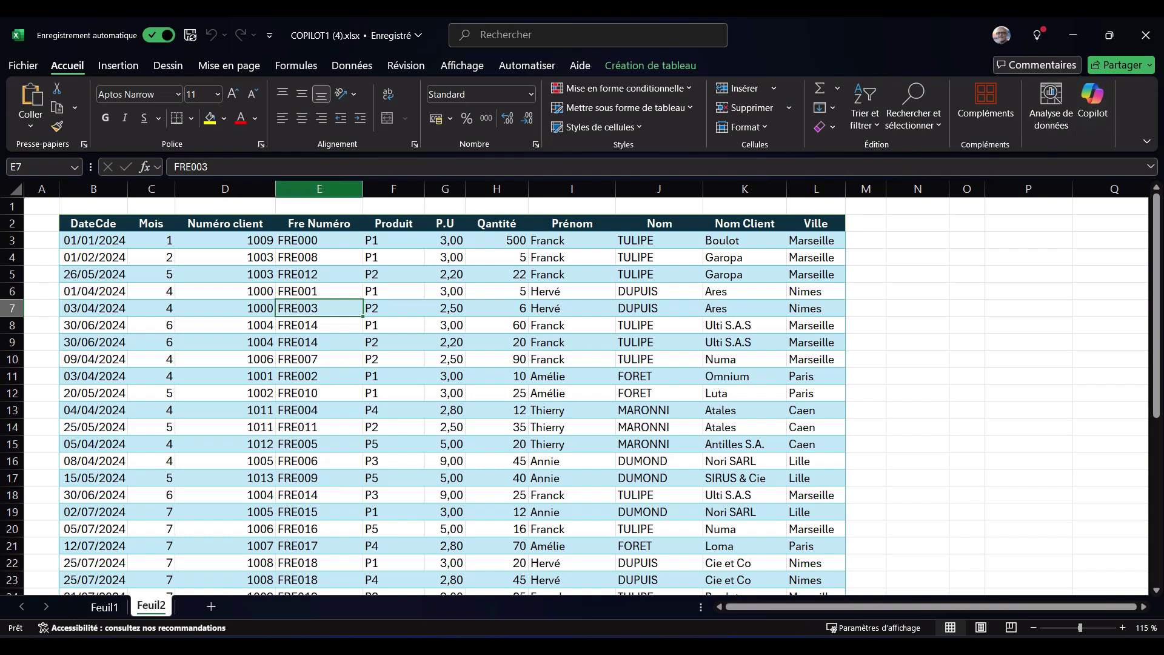
click(1092, 100)
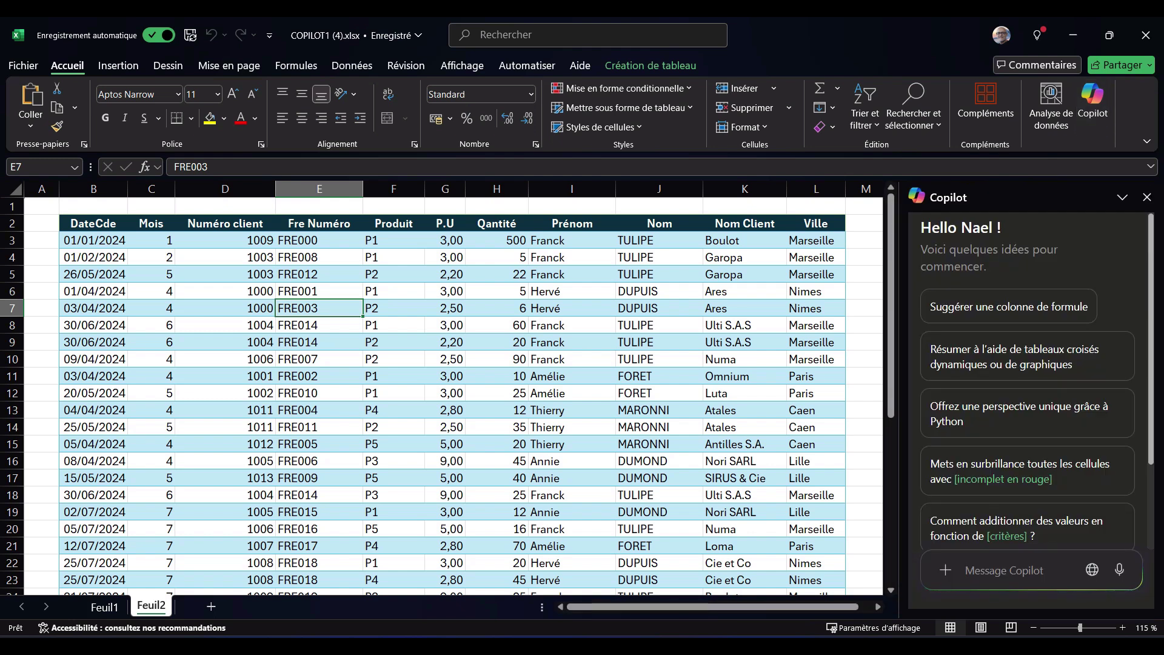
- Ask Copilot, in French, for a column joining each row's Prénom and Nom into one name
text(j'aimeri)
key(BackSpace)
text(ai avoir une colonne me permettant de récupérer le p)
key(BackSpace)
text(Prénom et le Nom par exemple pour le Prénom : Franck et le nom : )
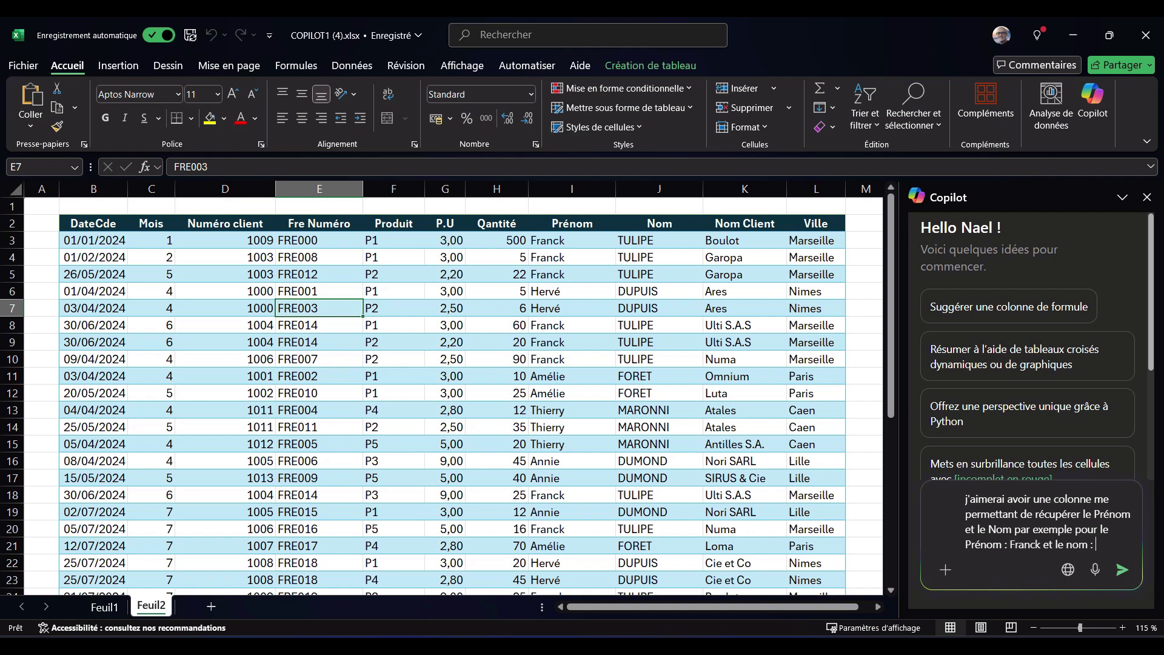
text(TULIPE avoir dans la cellule Franck TU)
text(LIPE)
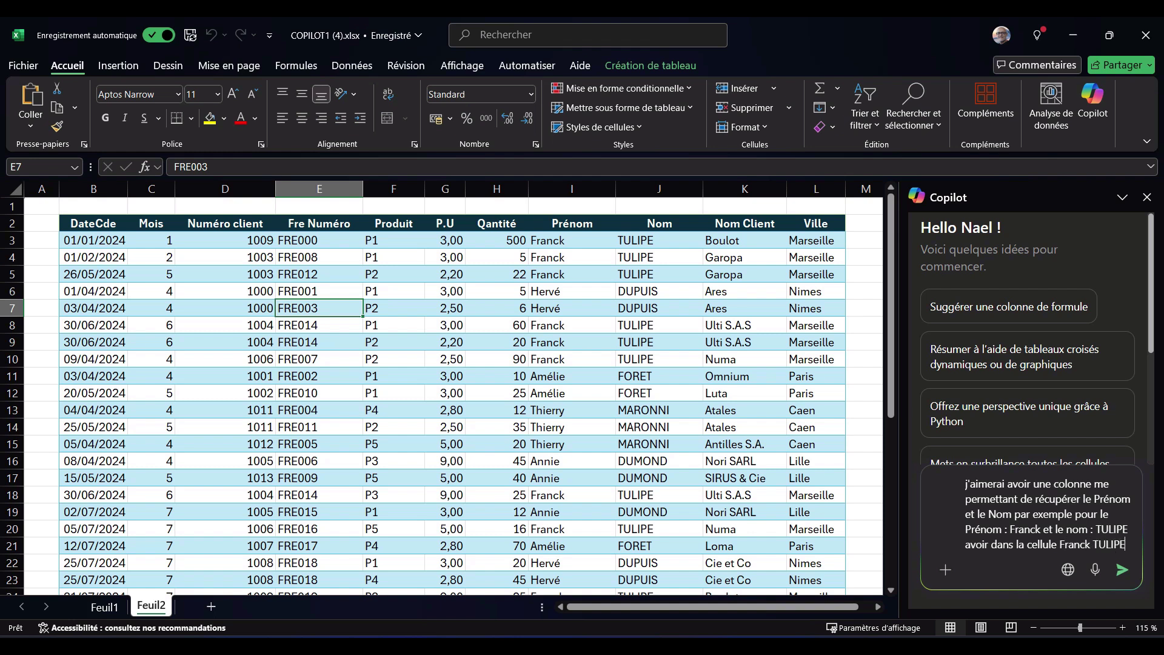
key(Return)
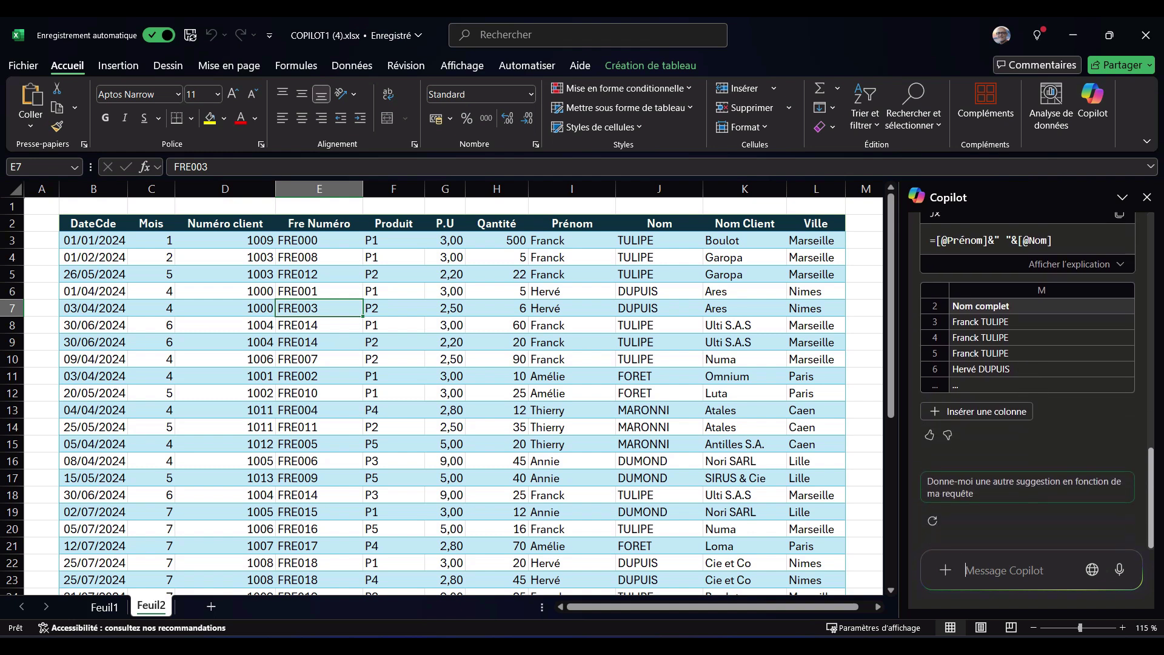
click(994, 412)
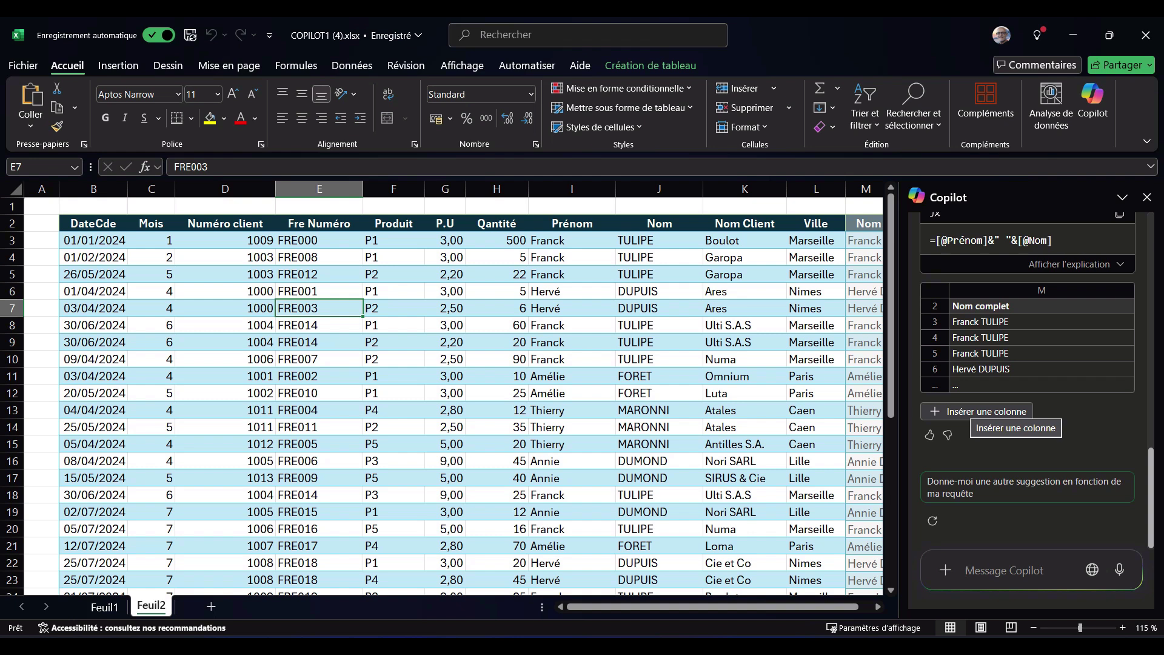
click(978, 411)
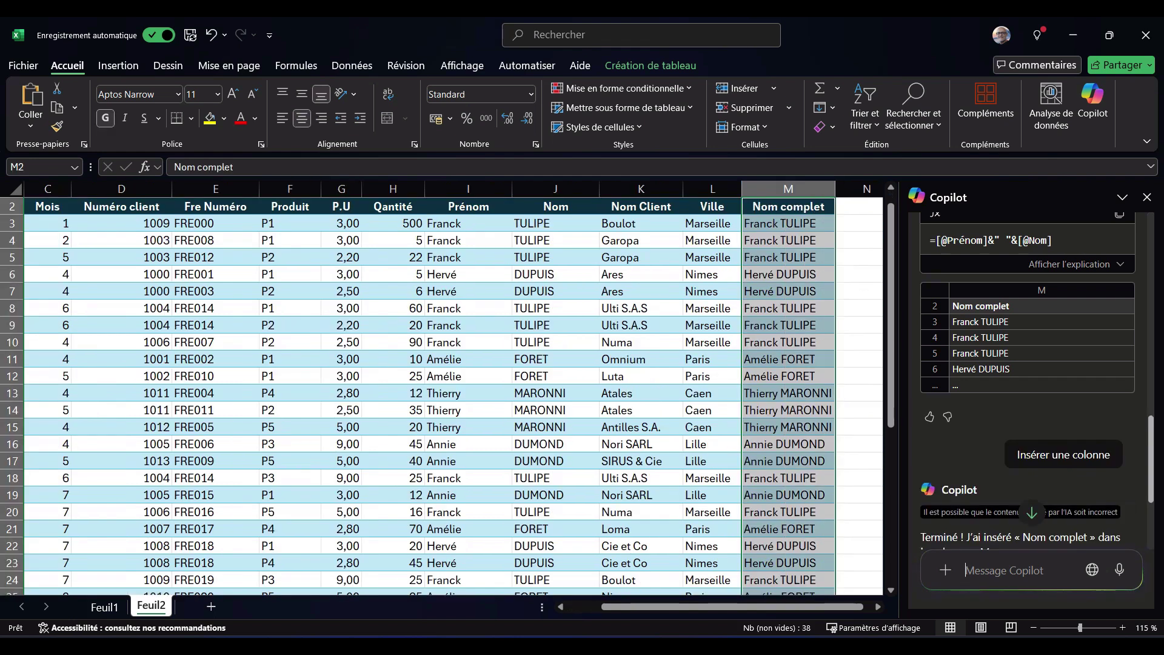
click(788, 223)
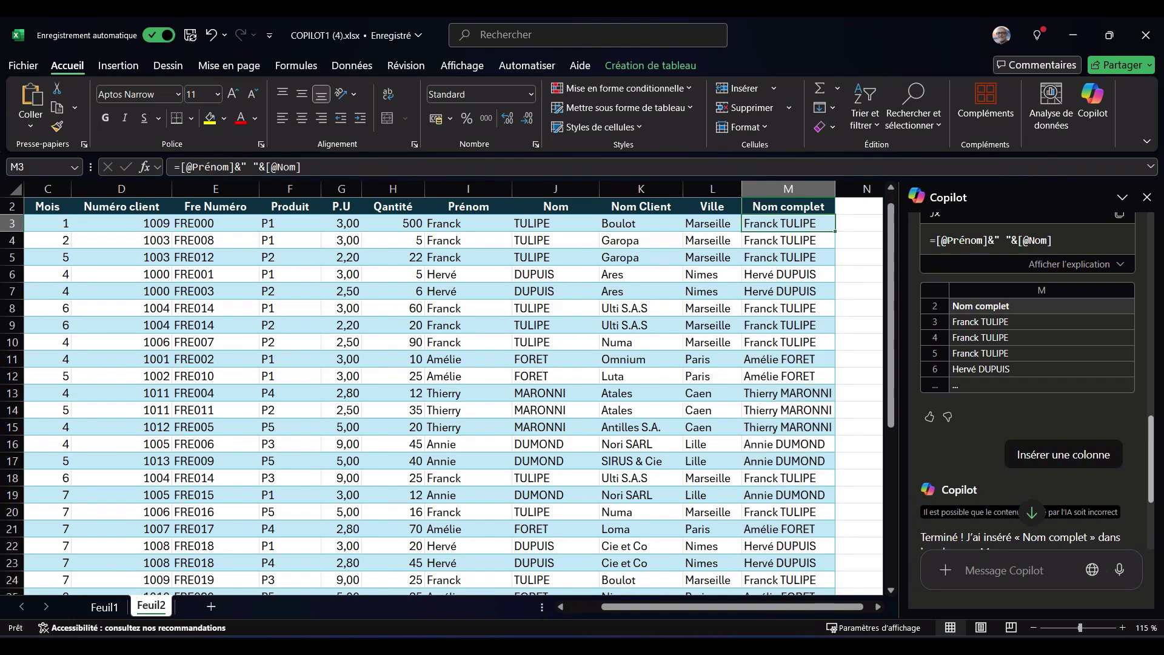
click(468, 223)
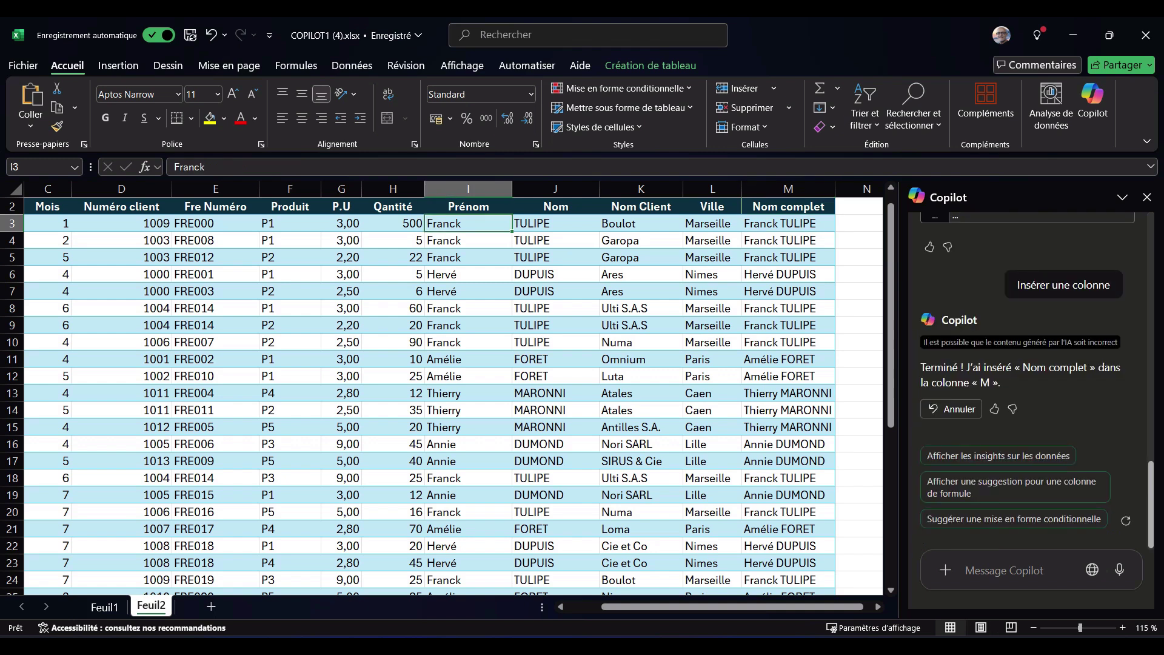
click(392, 376)
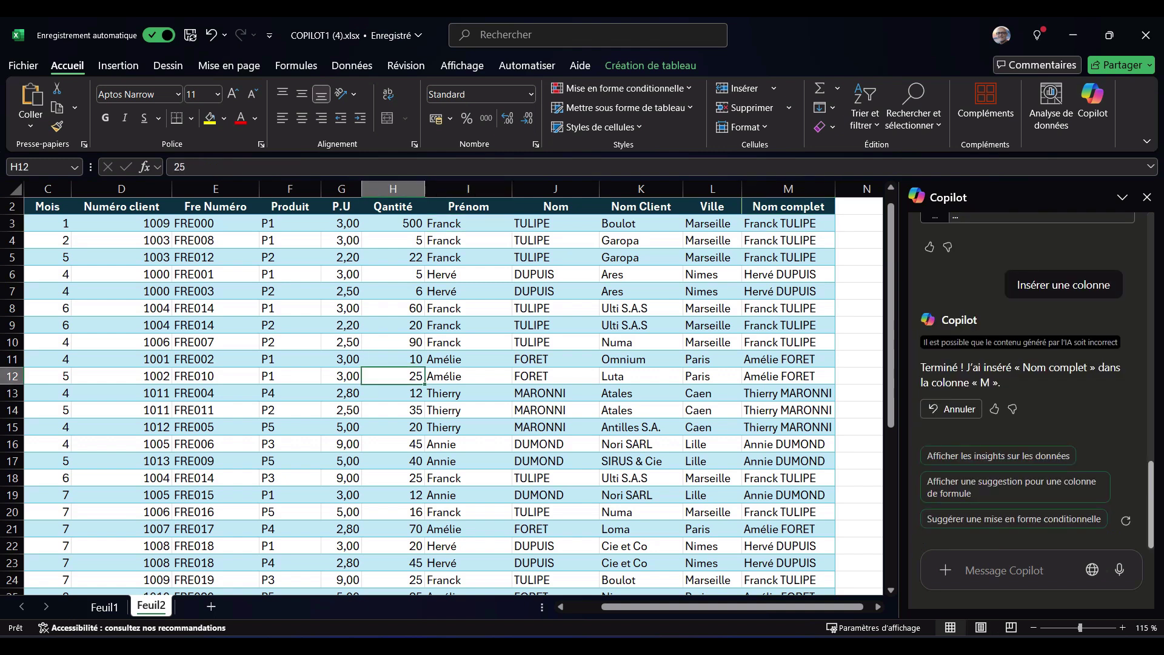
click(342, 189)
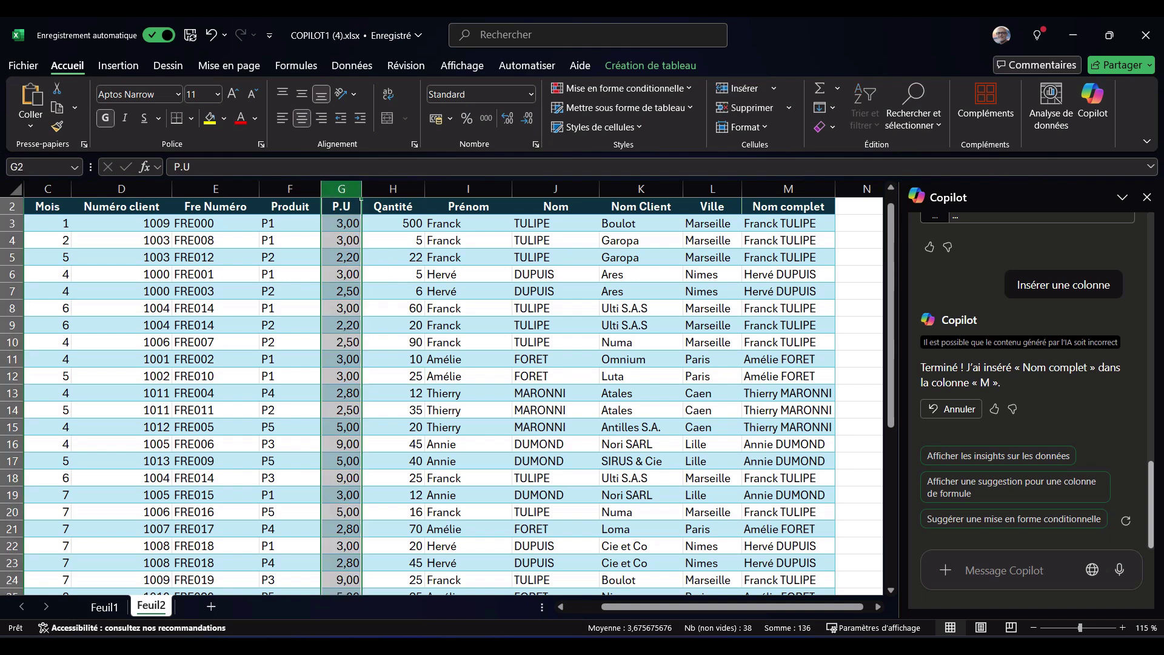
click(393, 189)
click(393, 257)
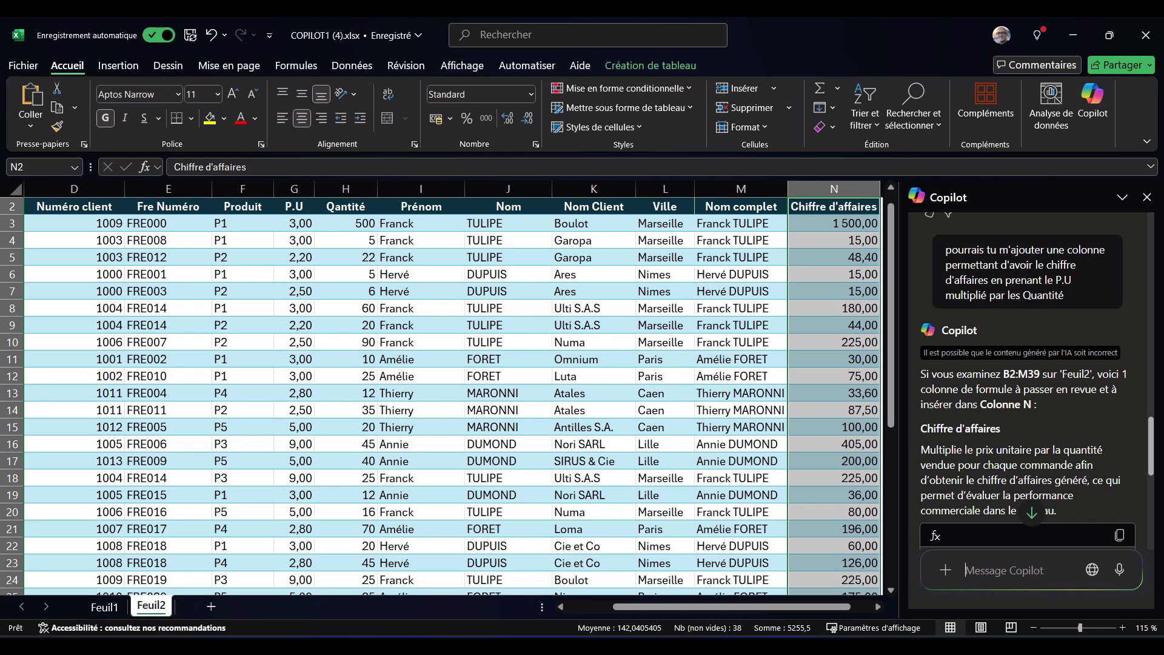
- Highlight the wording of the Chiffre d'affaires column request in Copilot
mouse_move(946, 249)
mouse_down()
mouse_move(1076, 265)
mouse_move(1064, 295)
mouse_up()
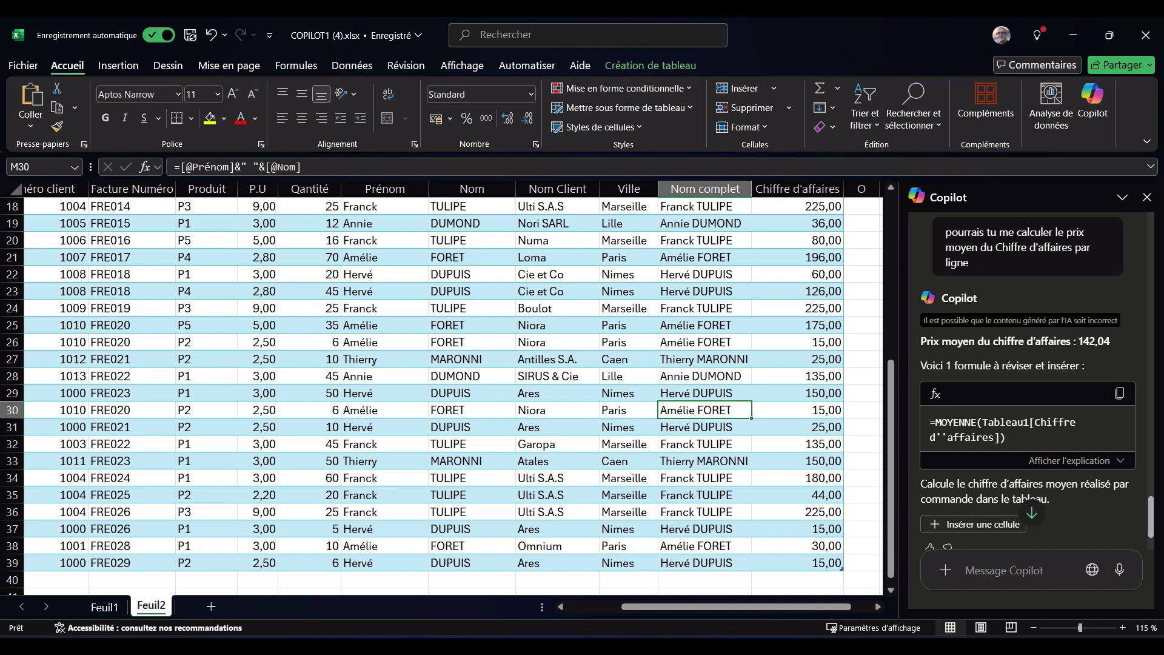
- Insert Copilot's =MOYENNE average formula into cell N40 below the revenue column
scroll(973, 449, down, 2)
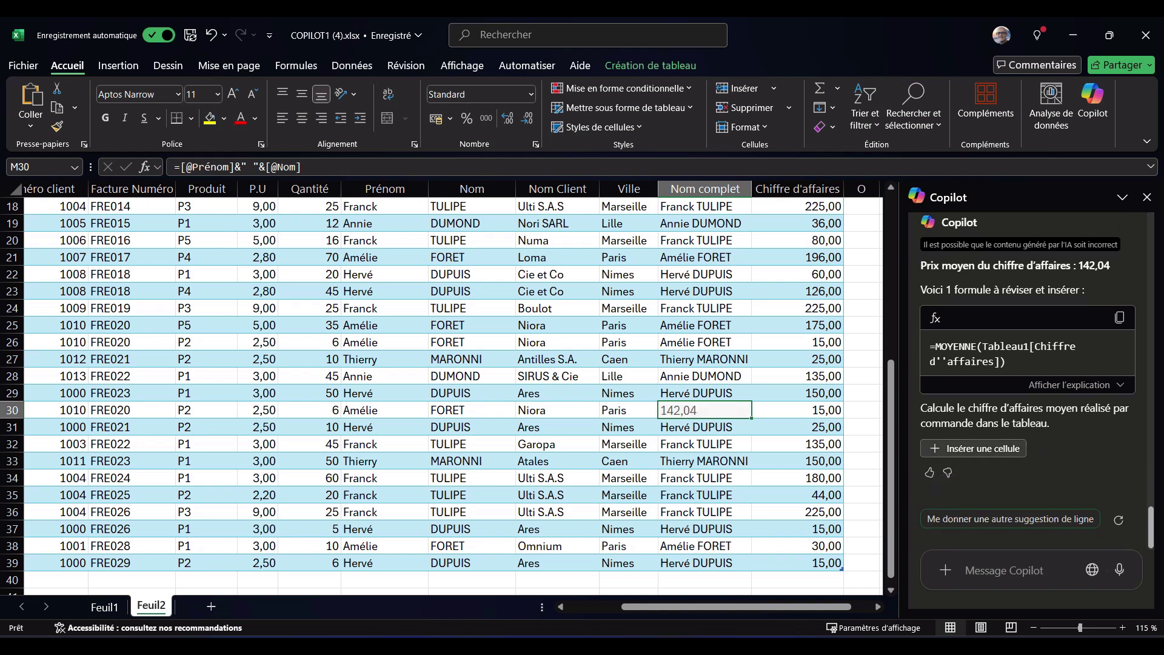
click(797, 579)
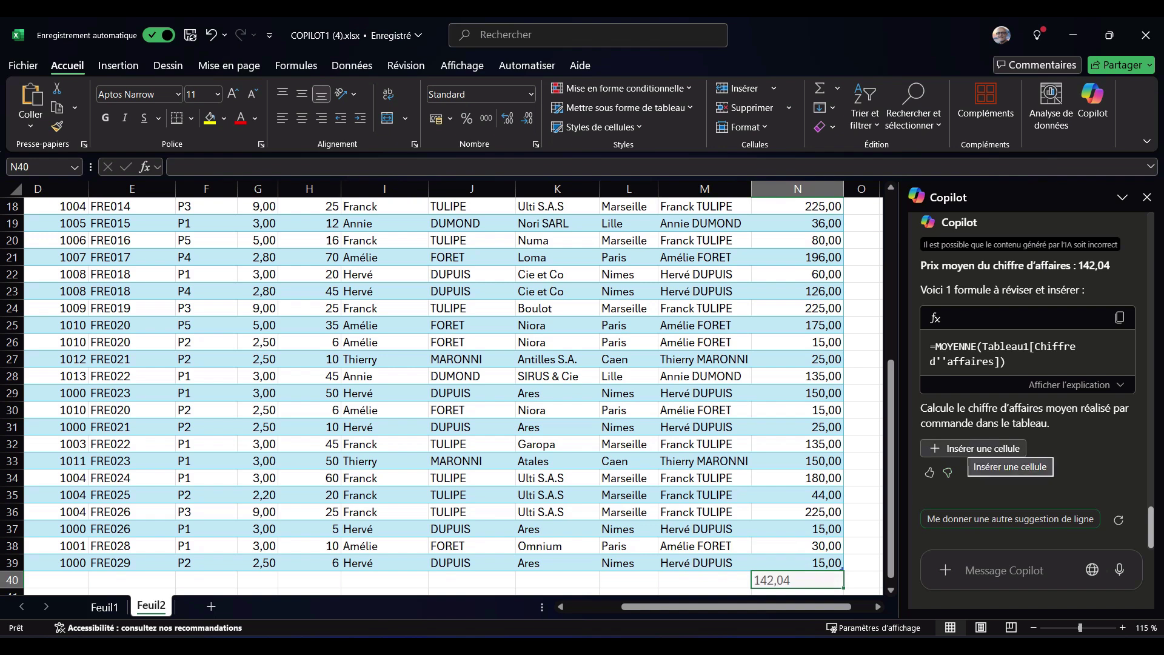
click(973, 448)
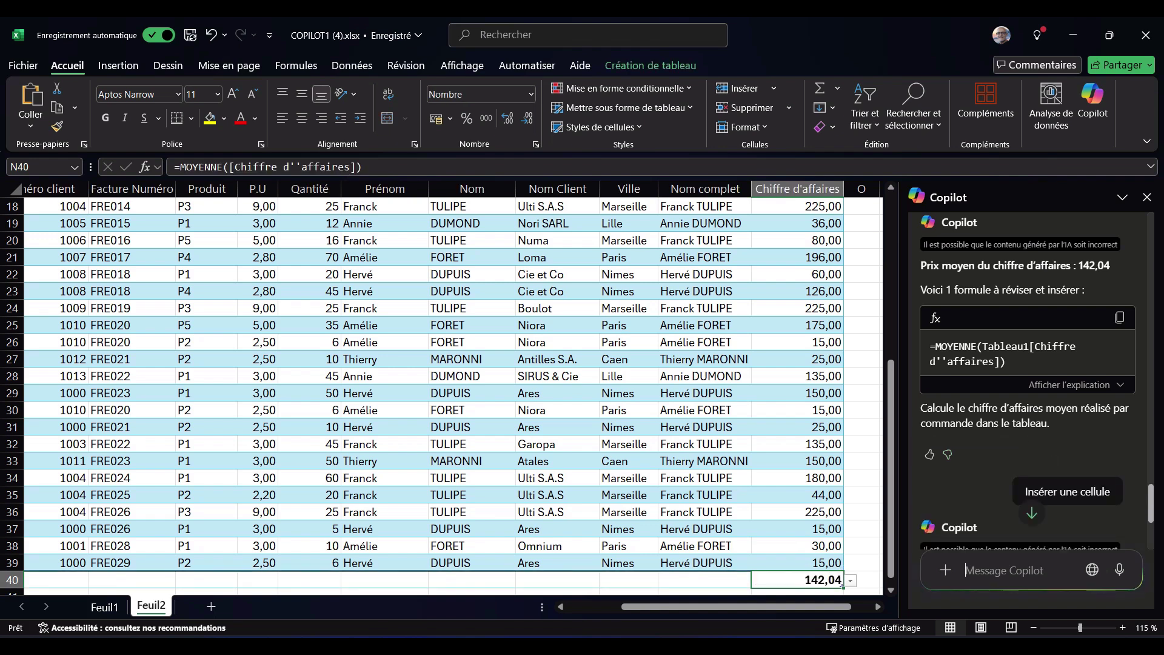
- Review the total-row function list for N40, keeping the average
scroll(424, 394, down, 2)
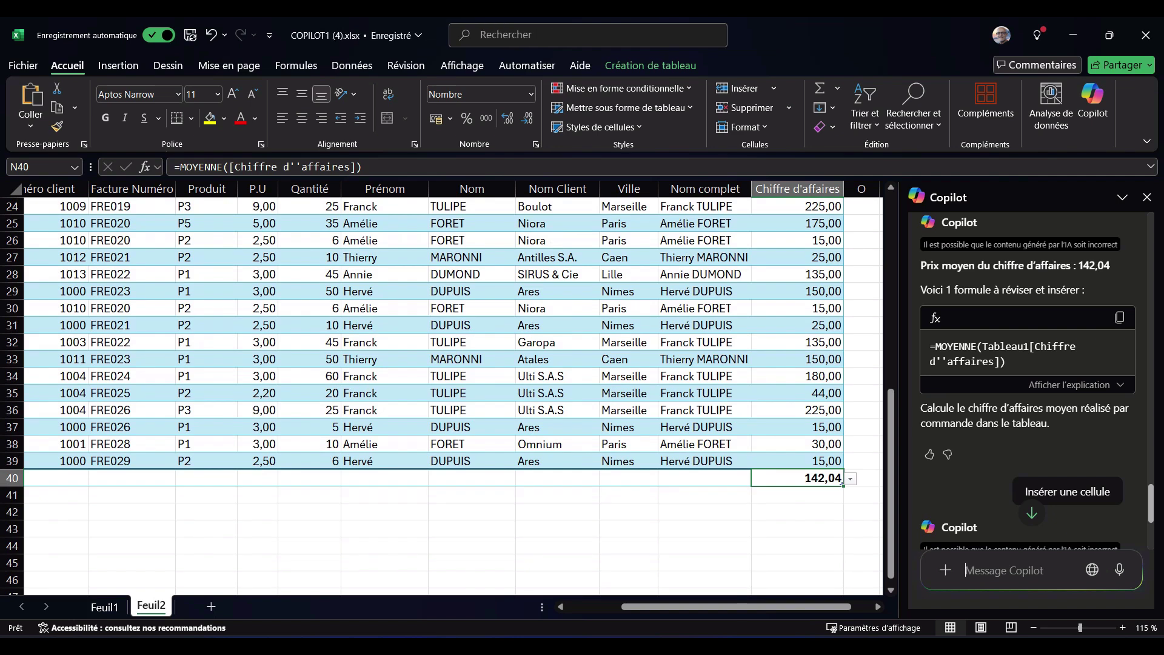
click(851, 479)
key(Down)
key(Down)
key(Down)
key(Down)
key(Up)
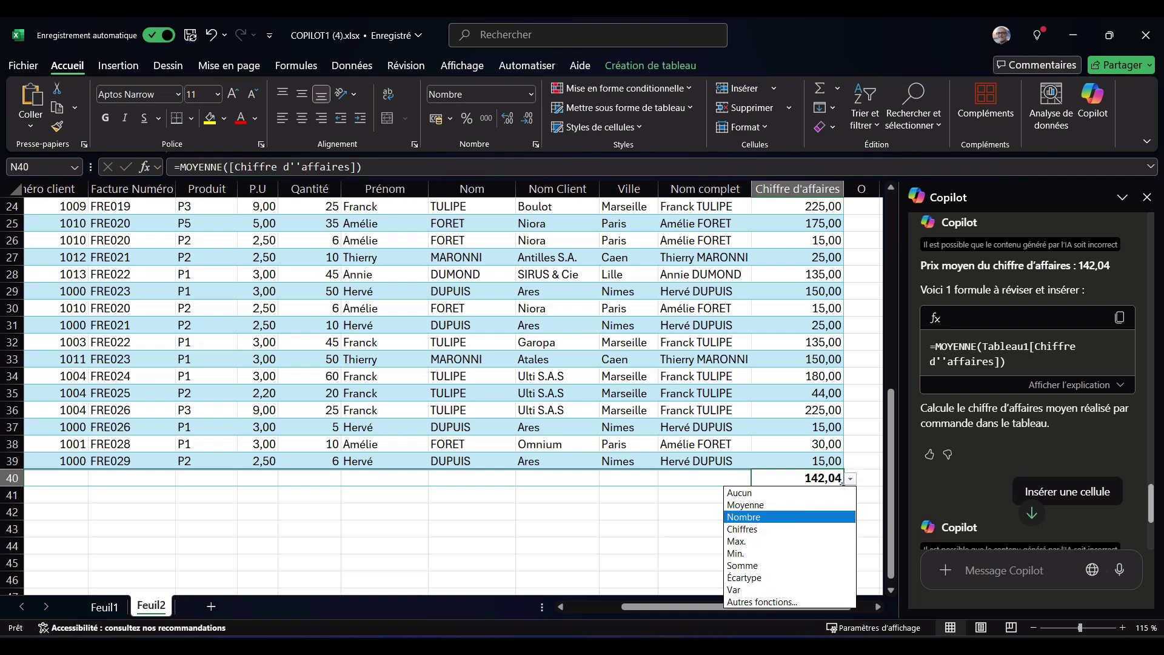
key(Up)
key(Up)
key(Escape)
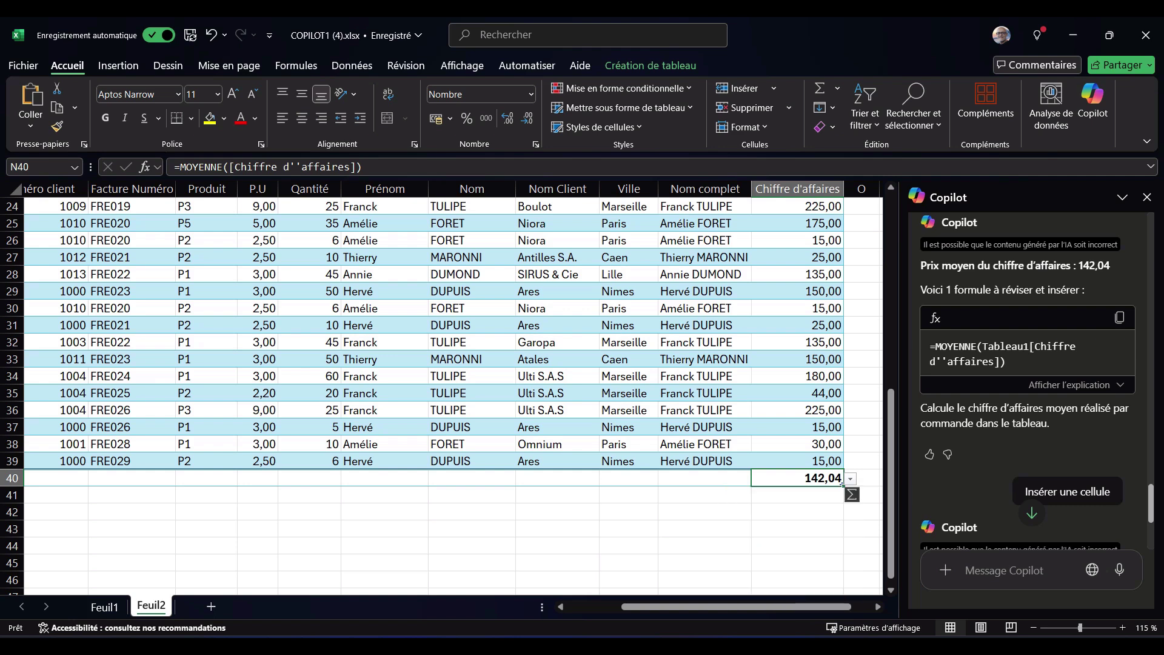
- Select the Chiffre d'affaires values from N3 through N39
key(ctrl+Up)
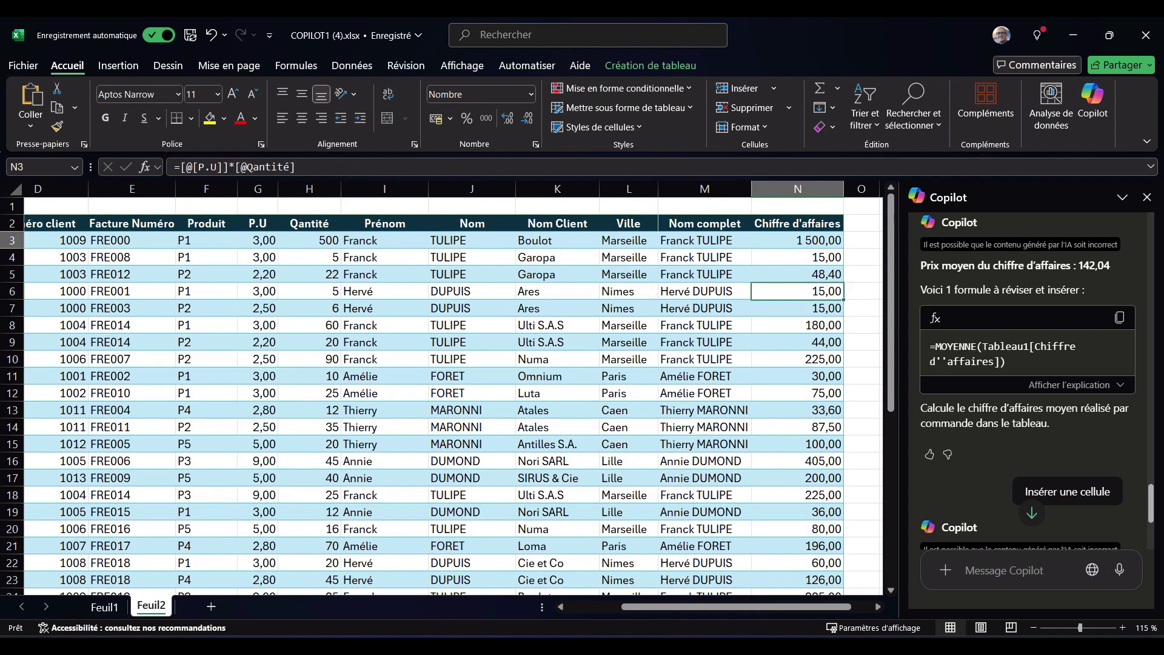
drag(798, 240, 843, 585)
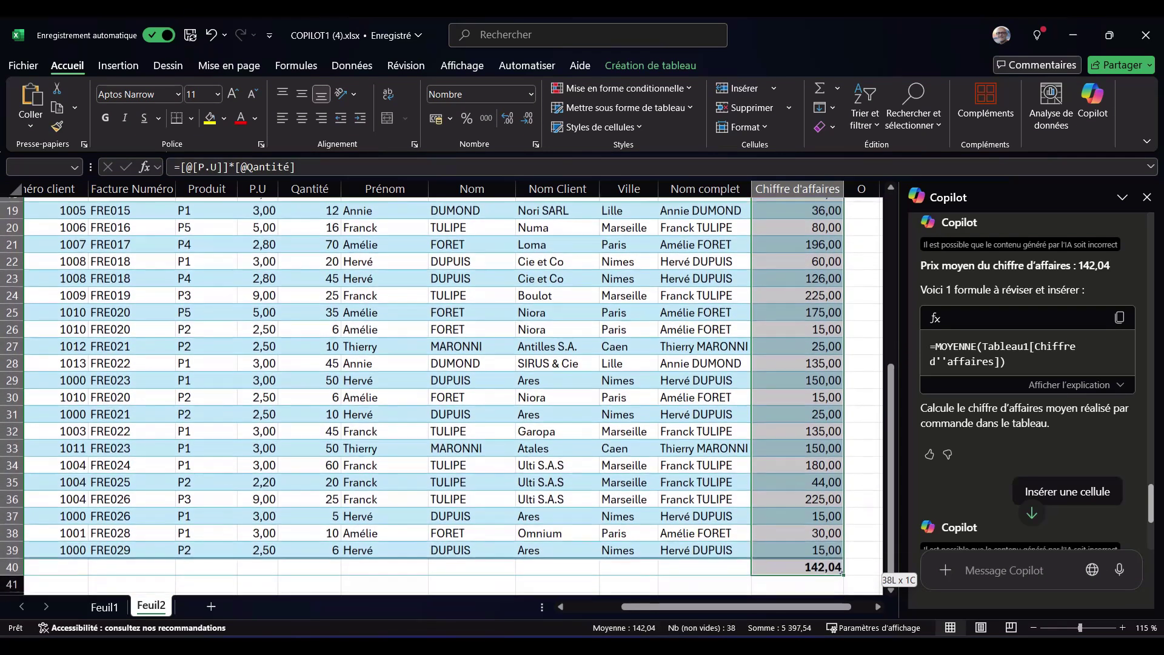
drag(843, 585, 842, 553)
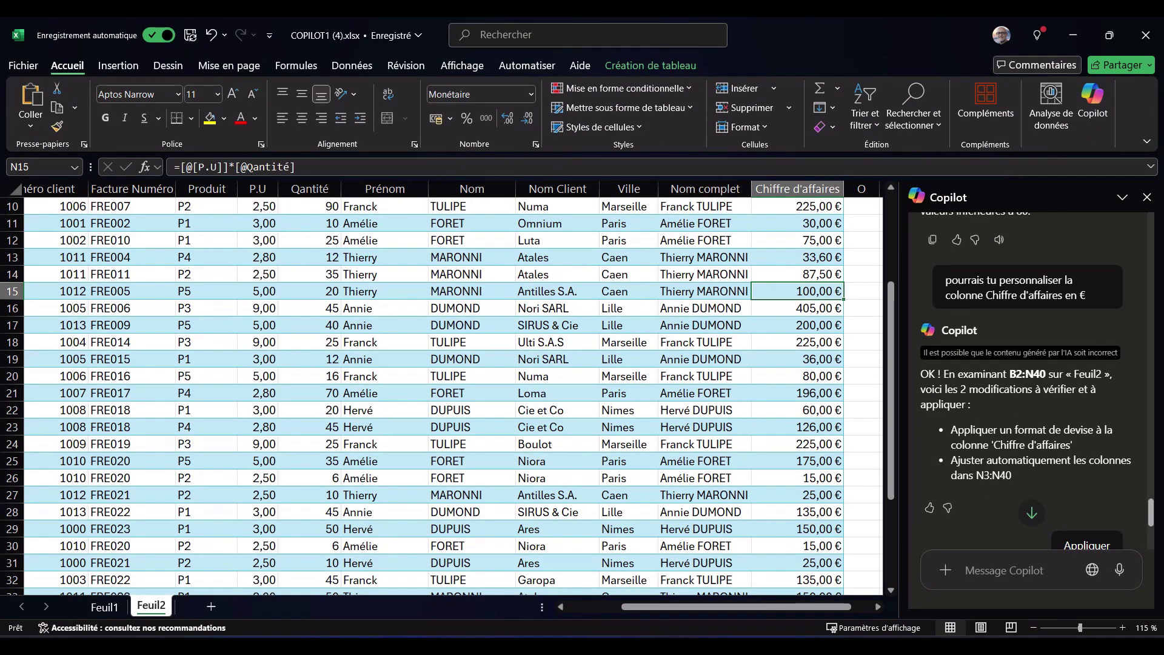
- Highlight the euro-format request in Copilot, then check client names in K15 and K13
scroll(424, 394, up, 2)
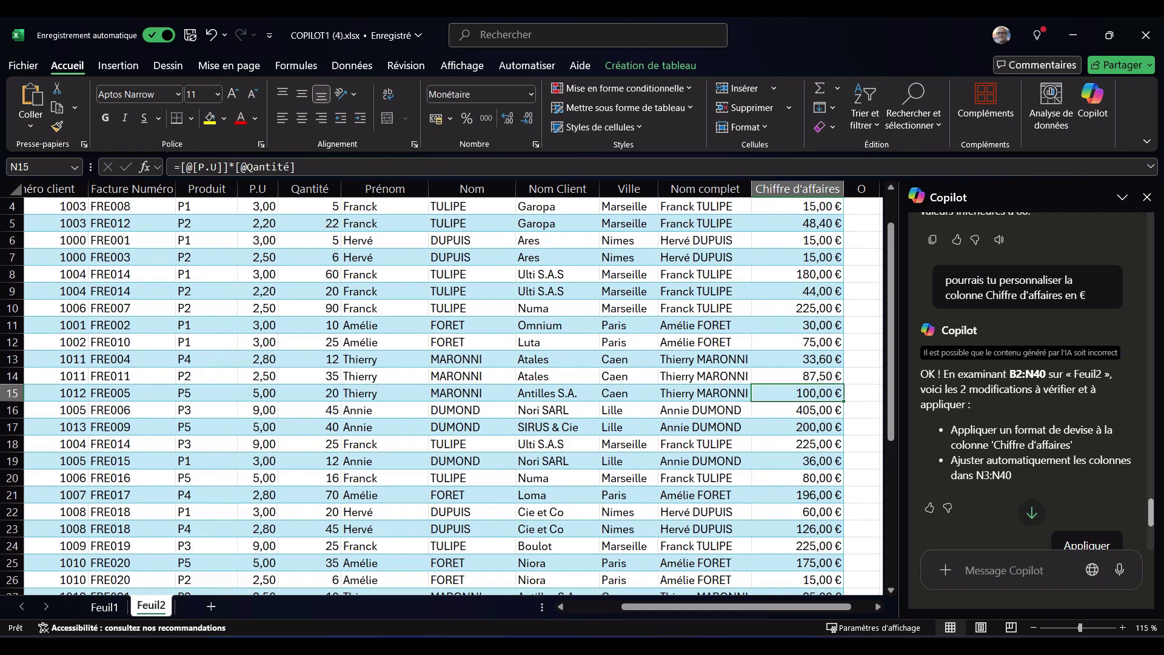
drag(945, 280, 1018, 295)
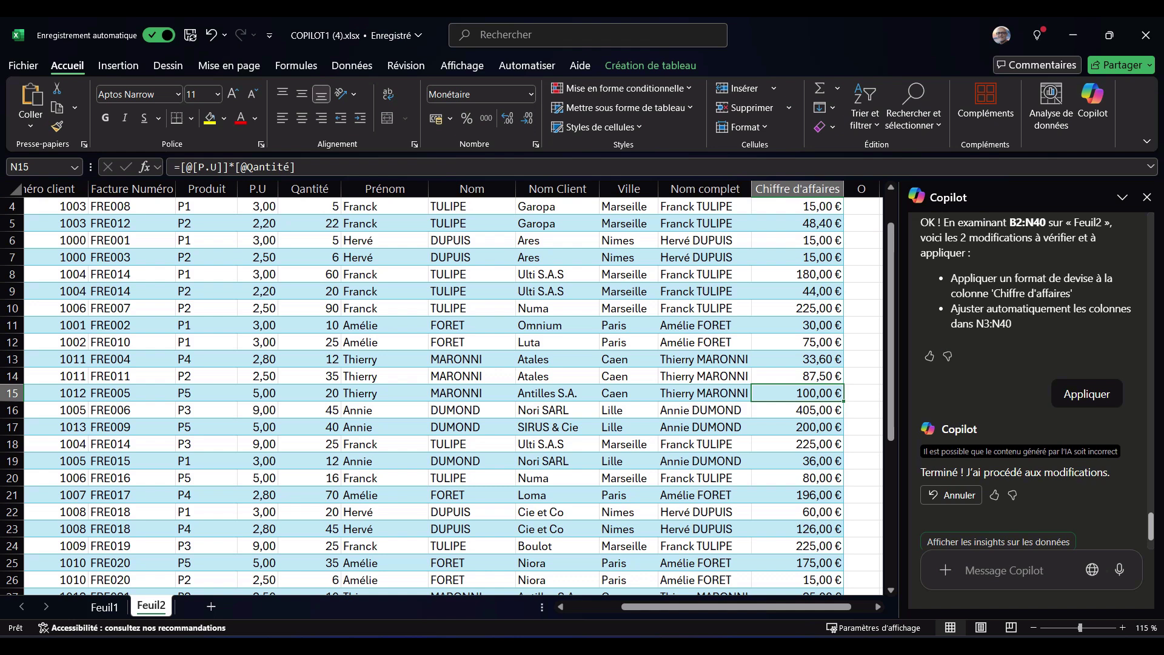
click(557, 392)
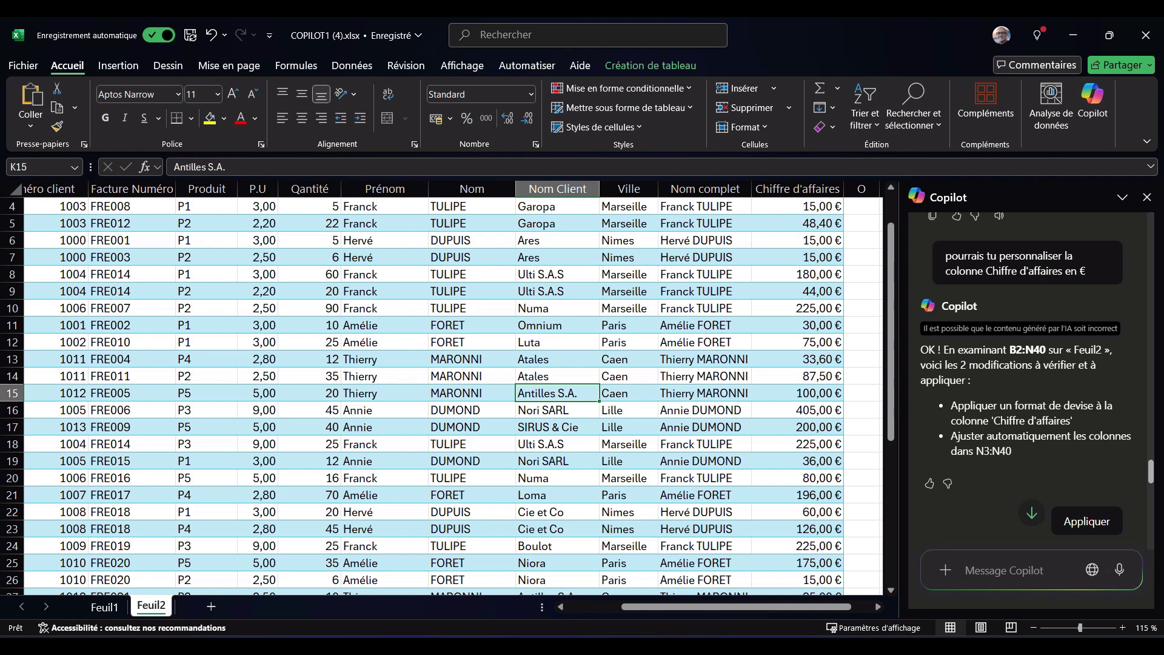
key(Up)
key(Up)
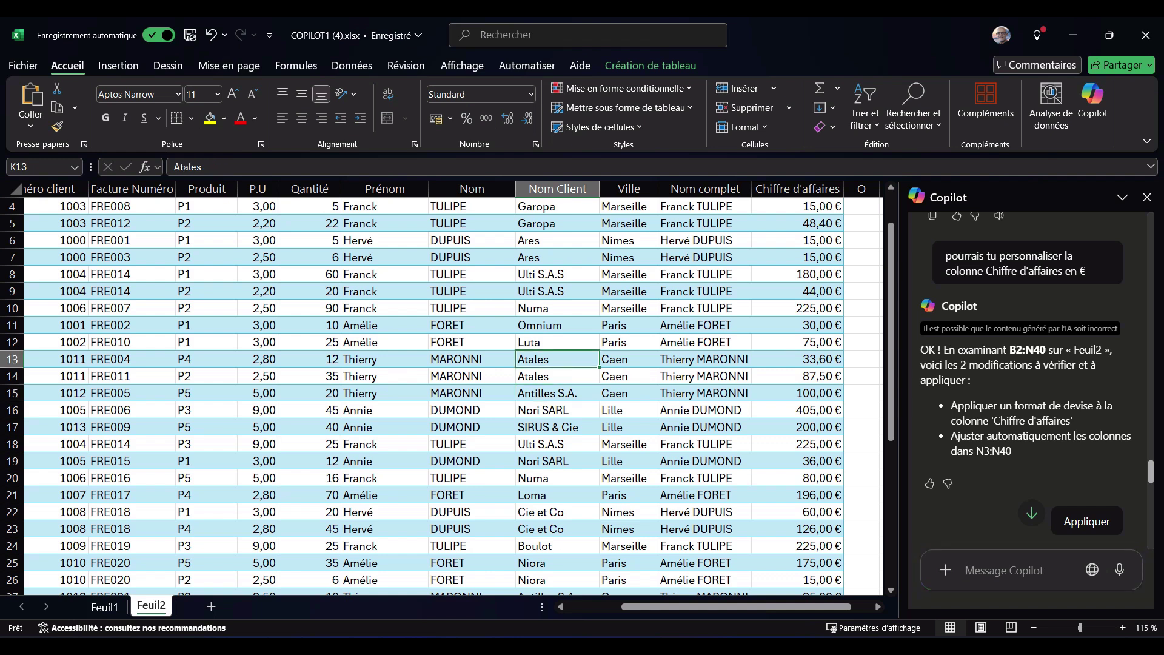